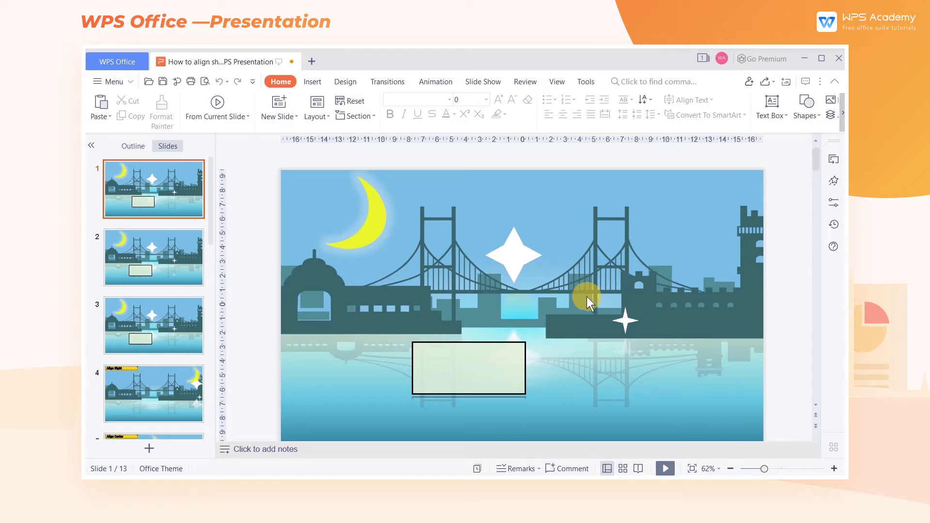
Select the moon, big star, small star and rectangle in order, then apply Align Left
left_click_drag(308, 144, 571, 308)
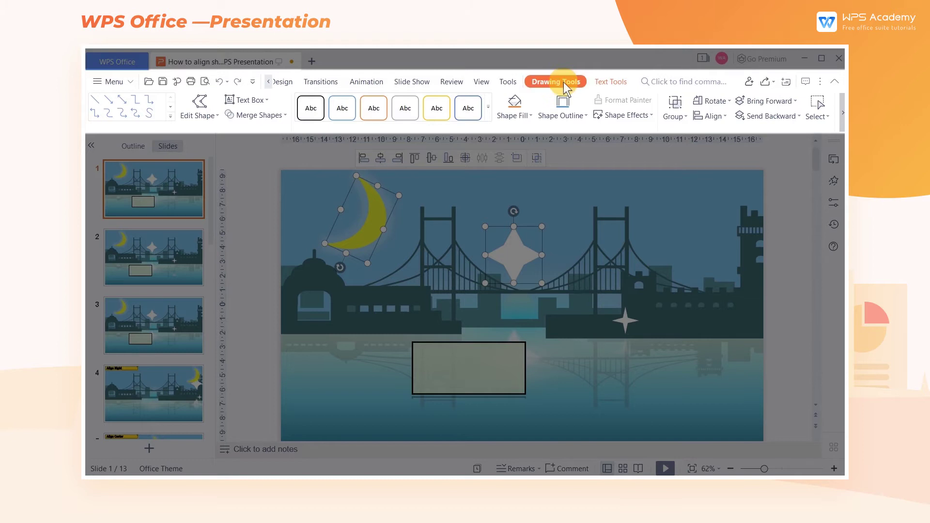
left_click(710, 116)
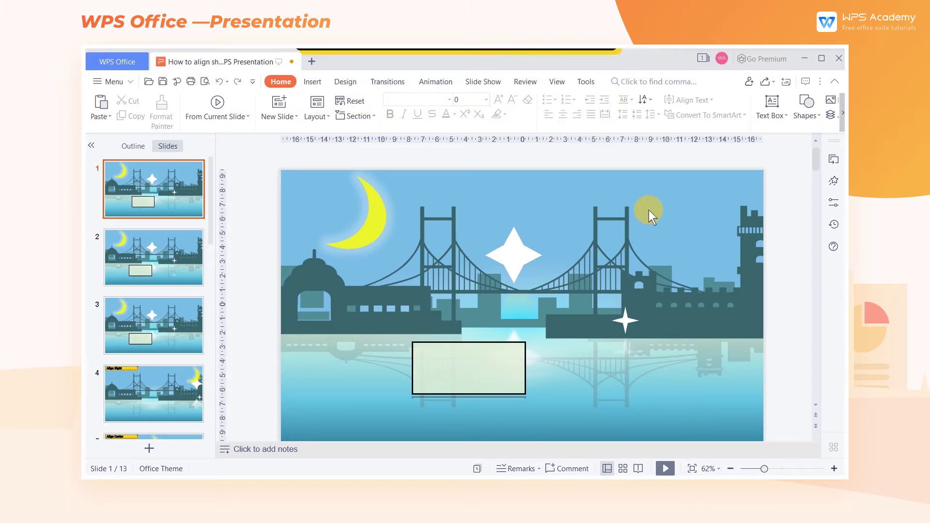
left_click(374, 215)
left_click(515, 262, "shift")
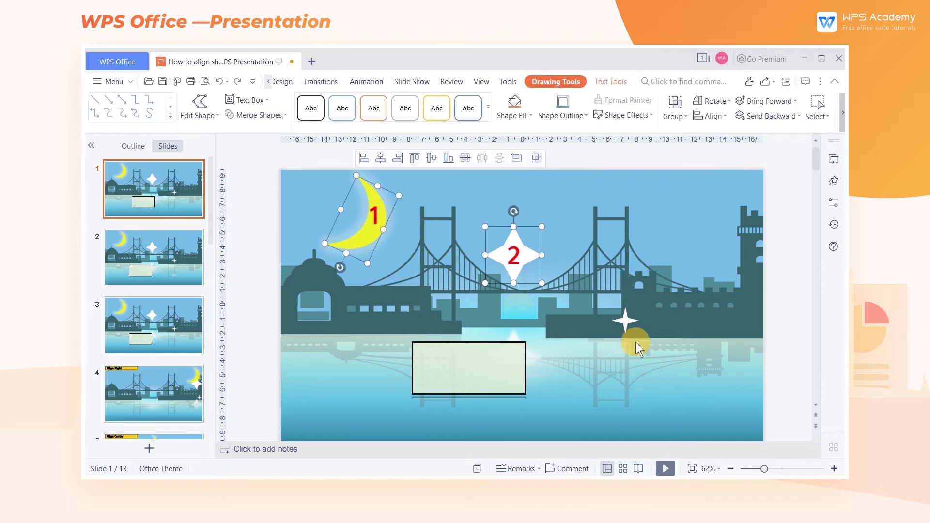
left_click(626, 317, "shift")
left_click(458, 371, "shift")
left_click(521, 284)
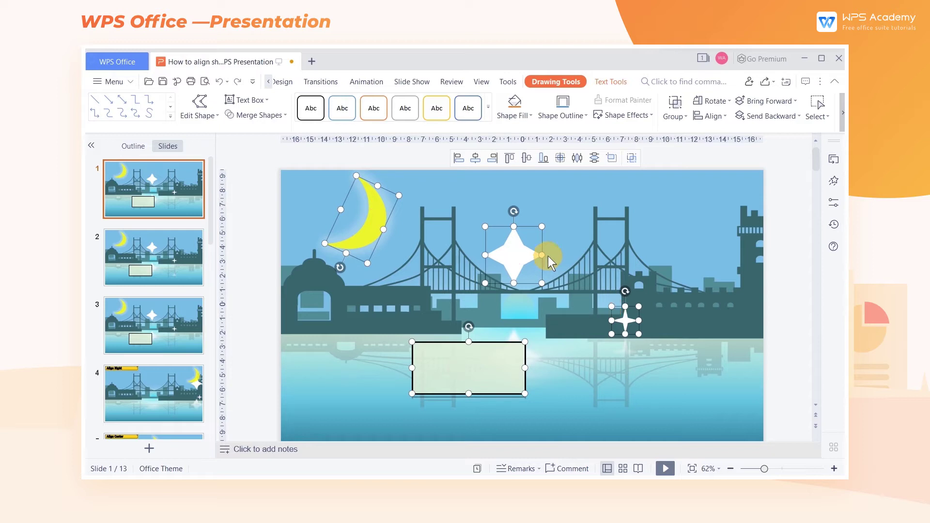
left_click(712, 124)
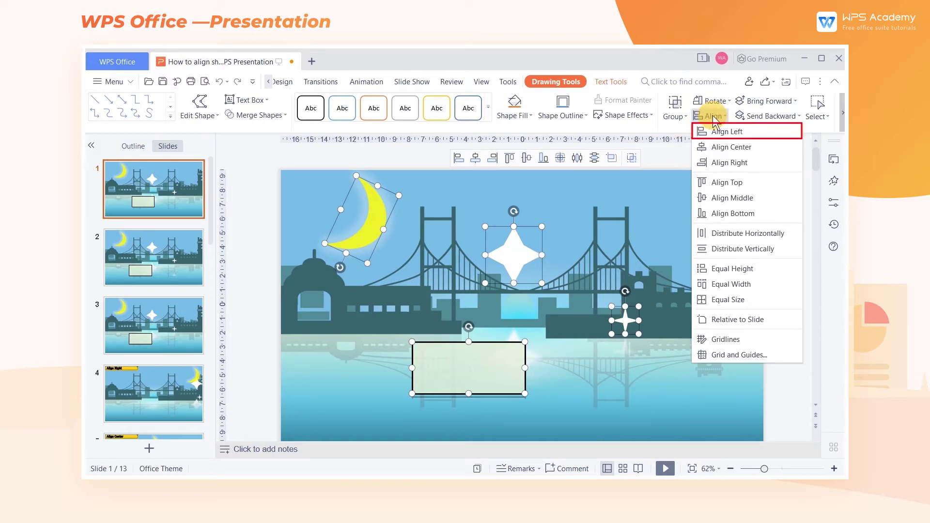
left_click(722, 133)
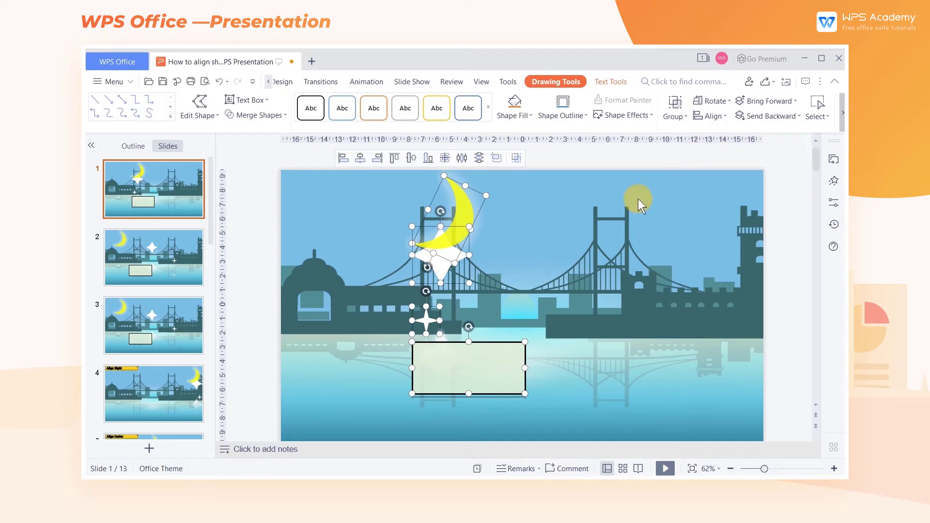
left_click(571, 289)
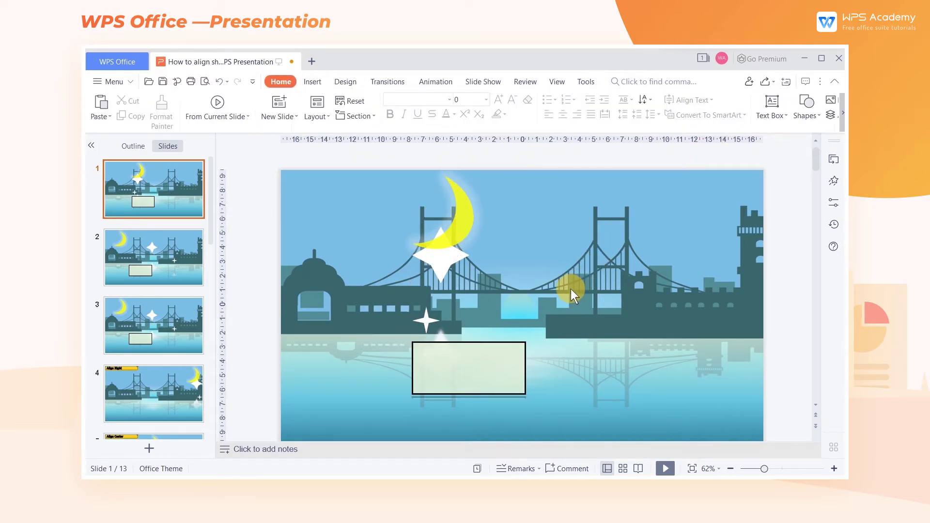
On slide 2, select the big star to bring it to the front
left_click(184, 264)
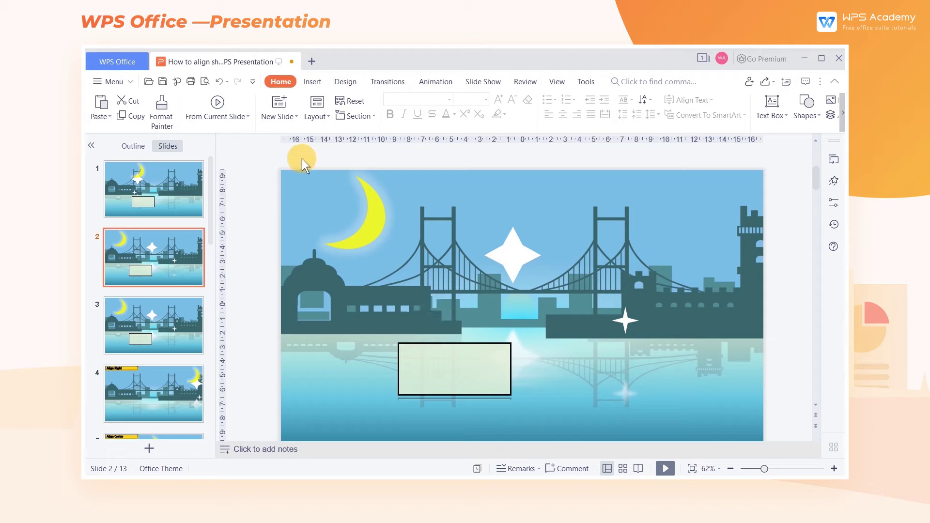
left_click_drag(305, 159, 703, 412)
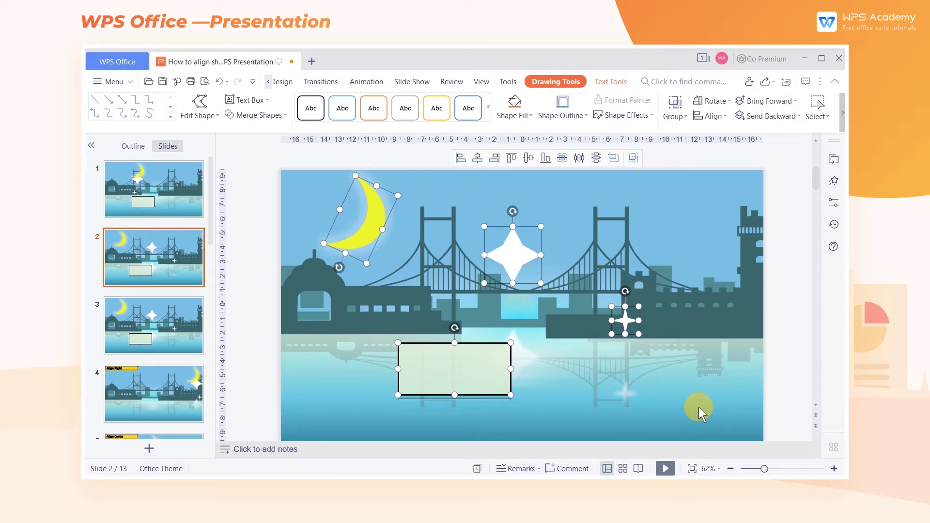
left_click(695, 404)
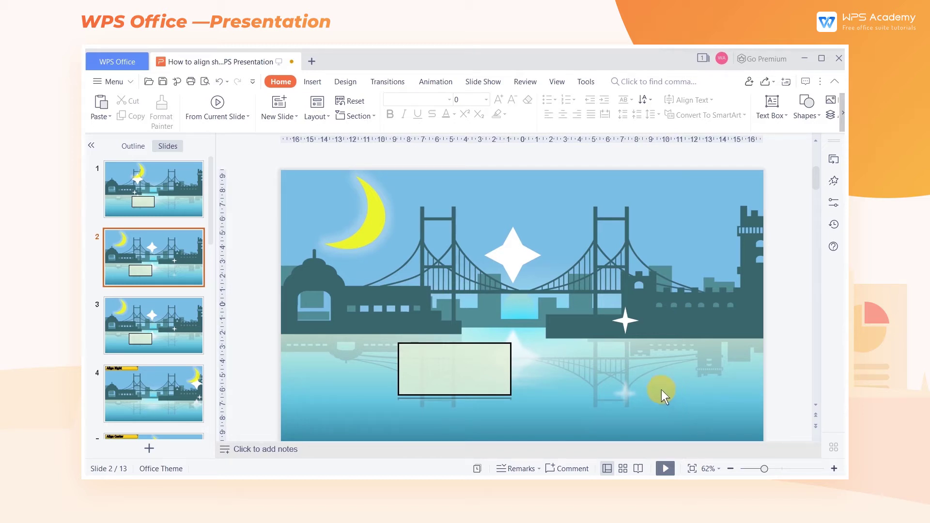
left_click(507, 259)
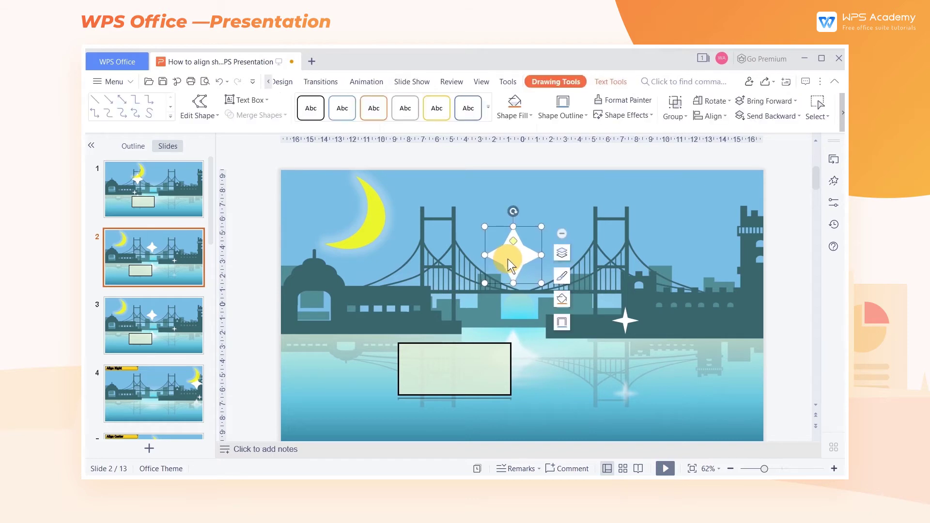
mouse_move(560, 254)
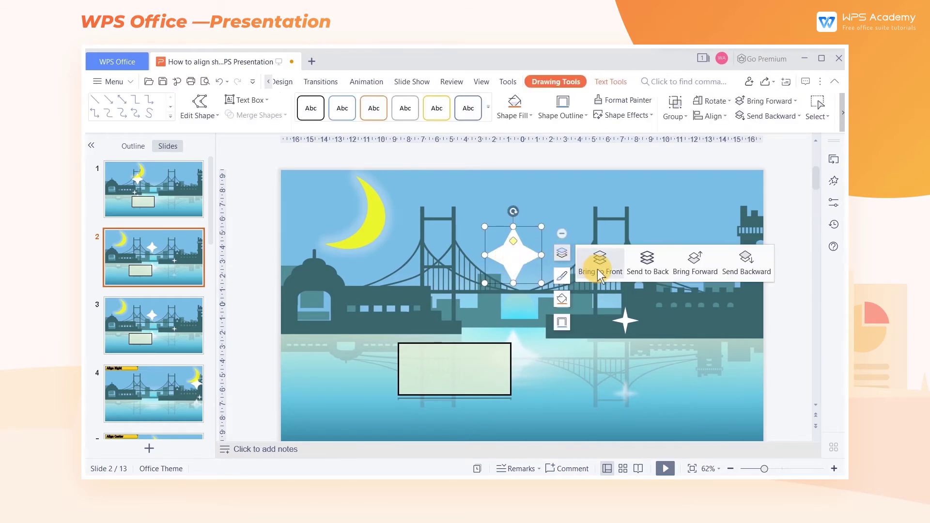
Select all four shapes and align them to a shared horizontal centre, then go to slide 3
key("ctrl+a")
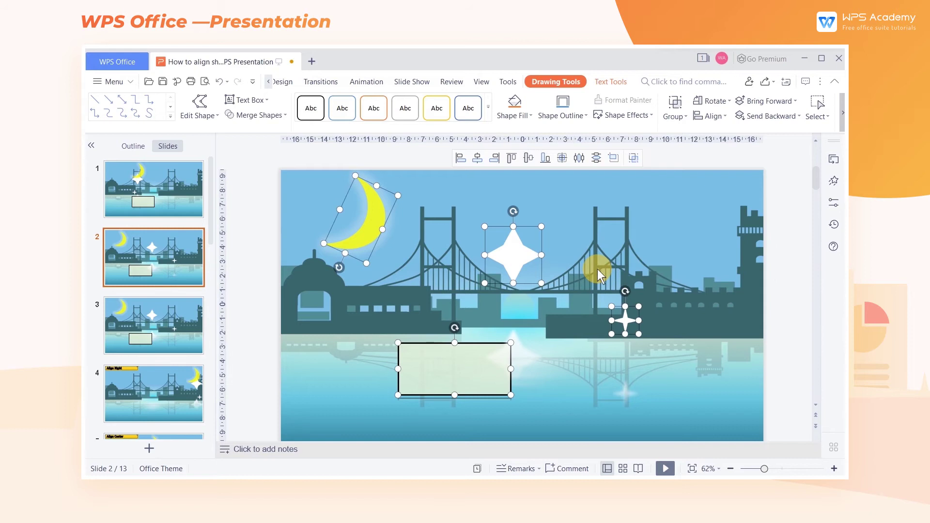
left_click(713, 116)
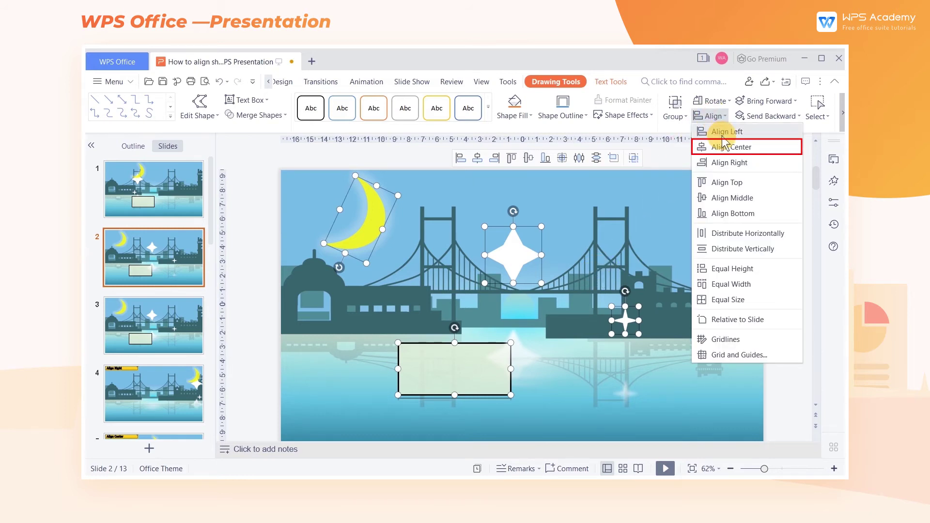
left_click(722, 147)
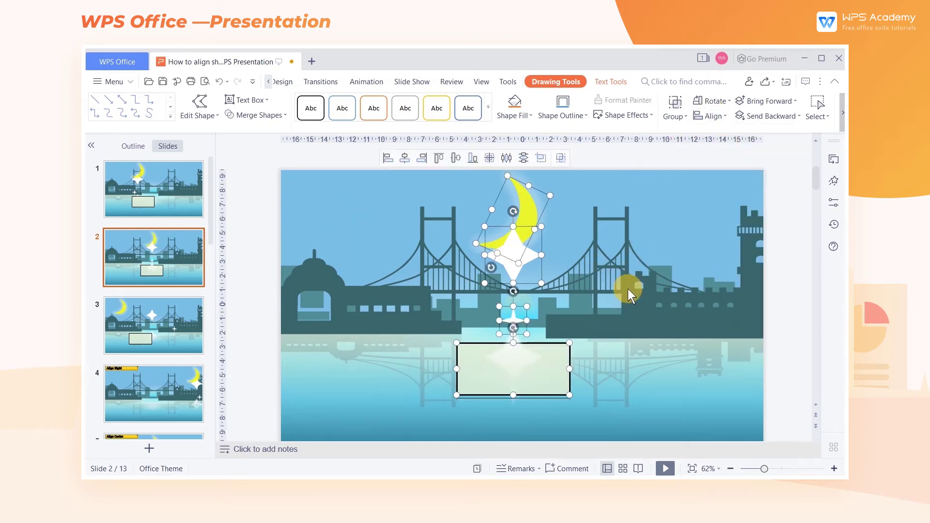
left_click(200, 324)
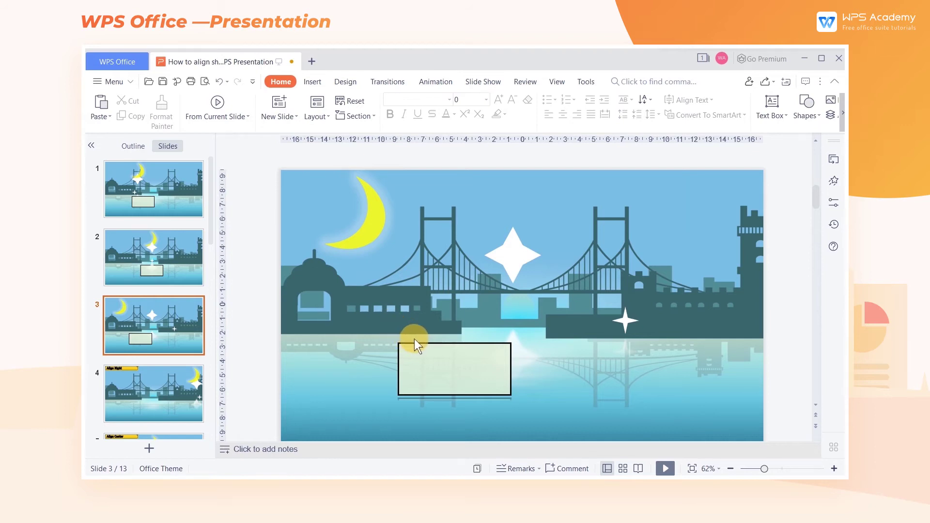
Select all shapes on slide 3 and apply Align Left relative to the slide
key("ctrl+a")
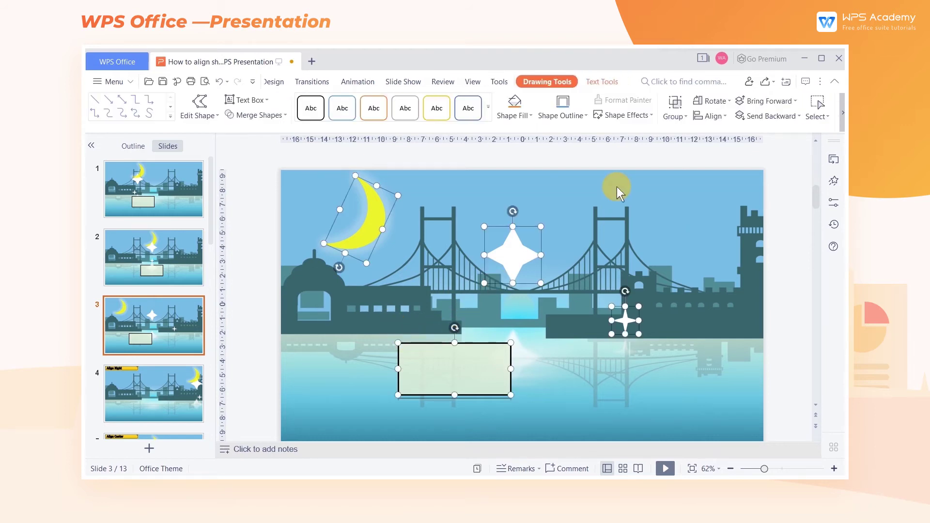
left_click(715, 117)
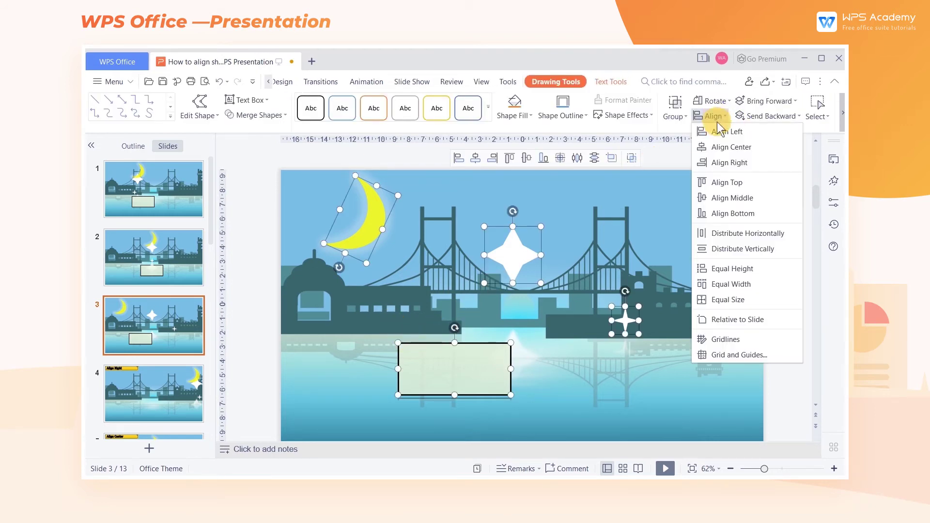
left_click(752, 318)
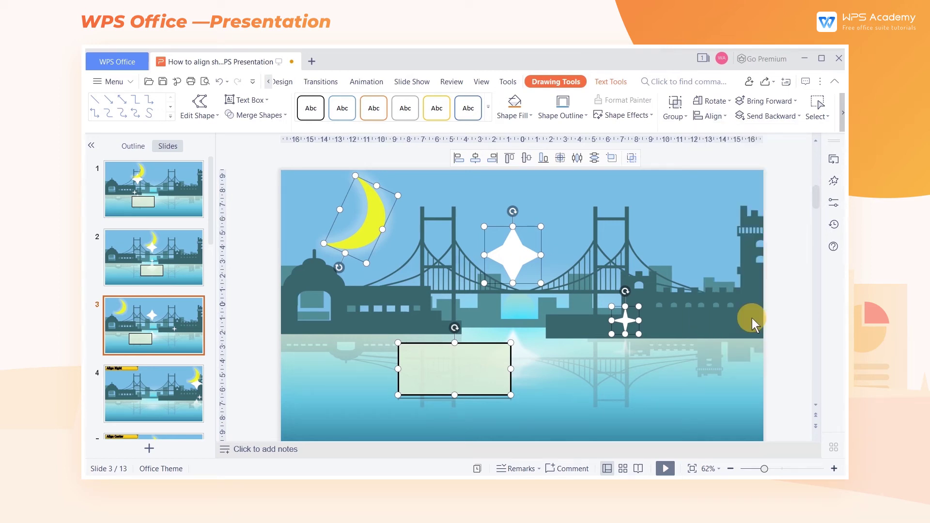
left_click(708, 118)
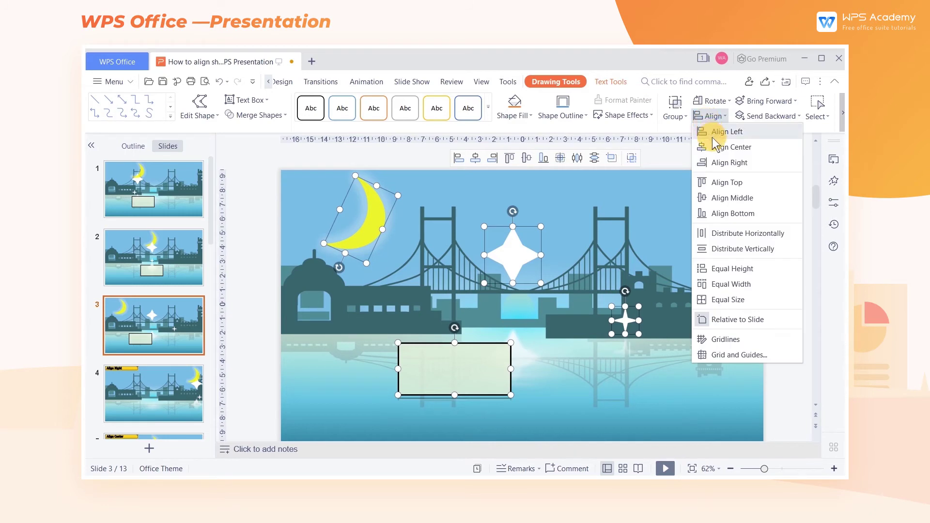
left_click(712, 138)
left_click(479, 299)
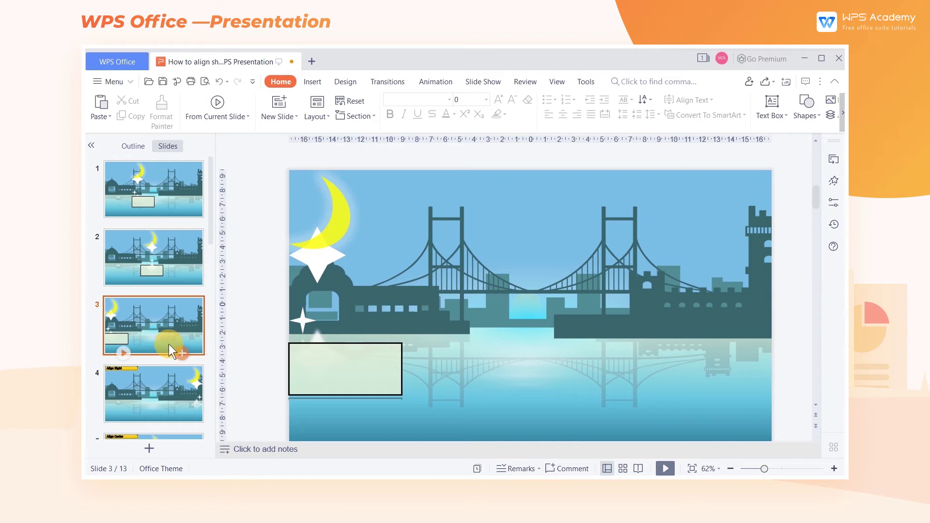
Browse the Align Right, Align Center, Align Top, Align Middle and Align Bottom example slides
scroll(169, 344, "down", 1)
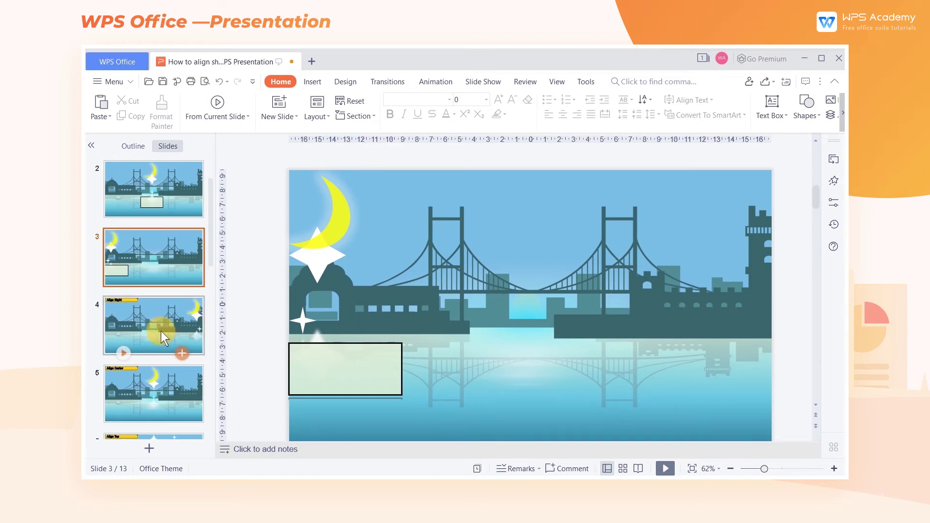
left_click(161, 331)
scroll(161, 331, "down", 1)
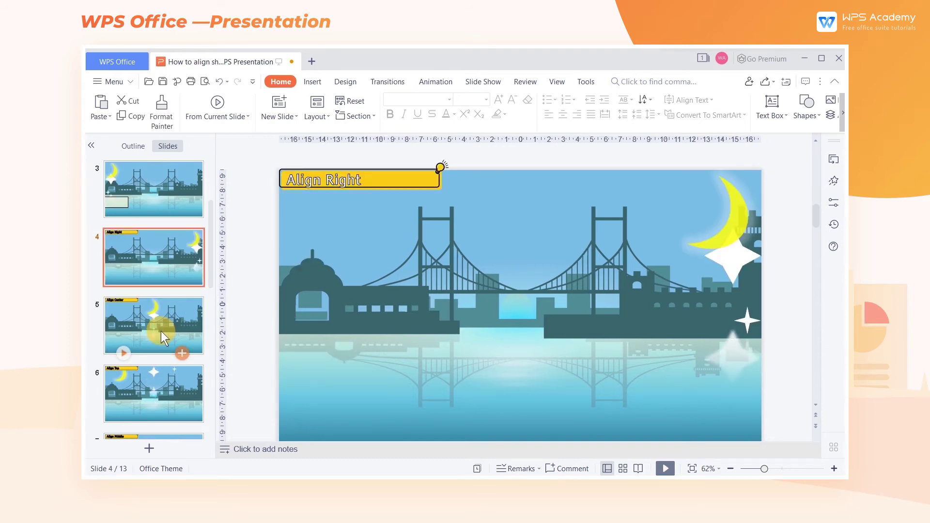
left_click(155, 323)
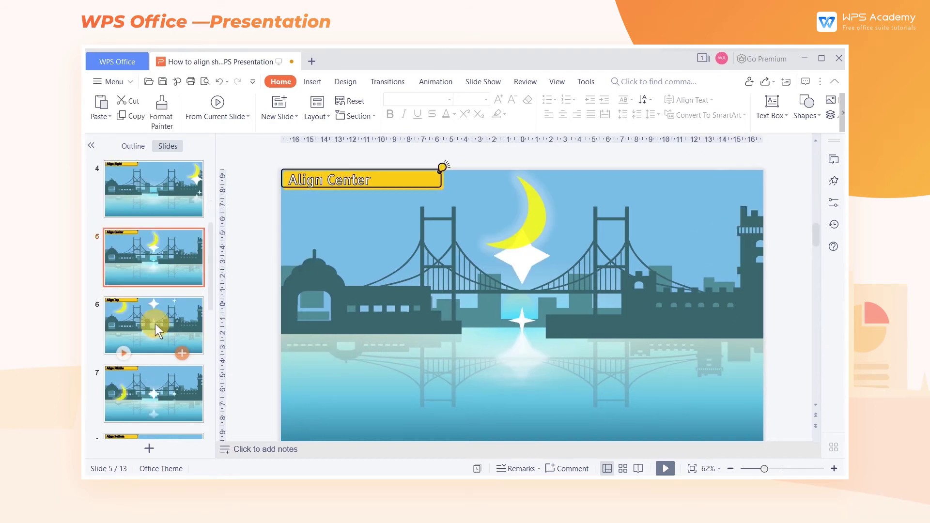
scroll(155, 324, "down", 2)
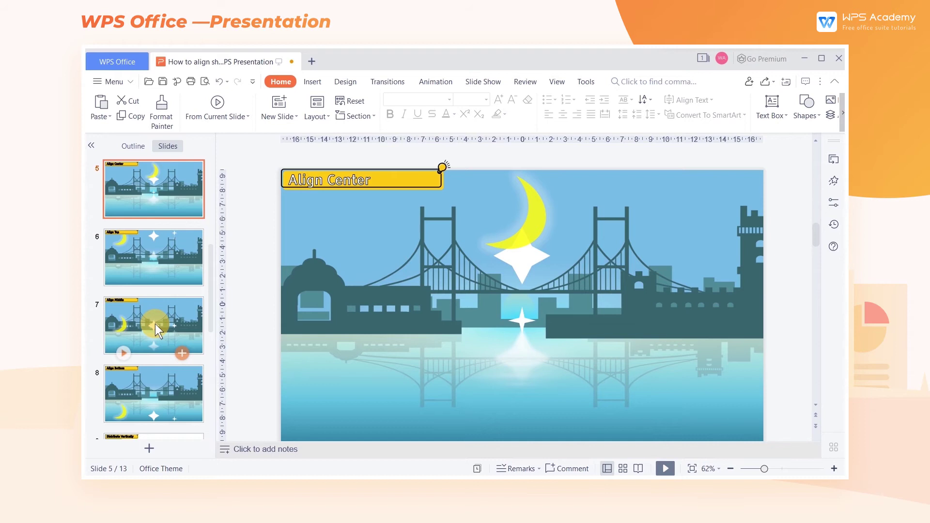
left_click(153, 257)
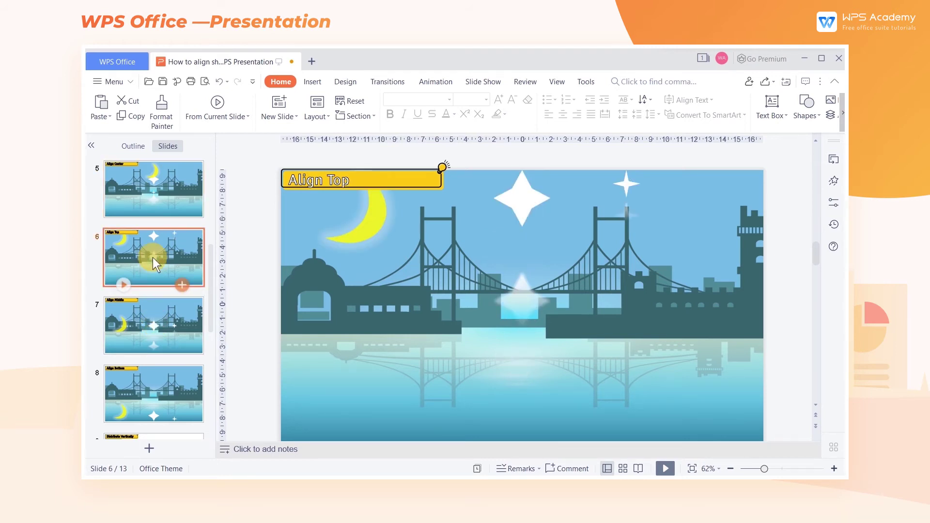
left_click(152, 303)
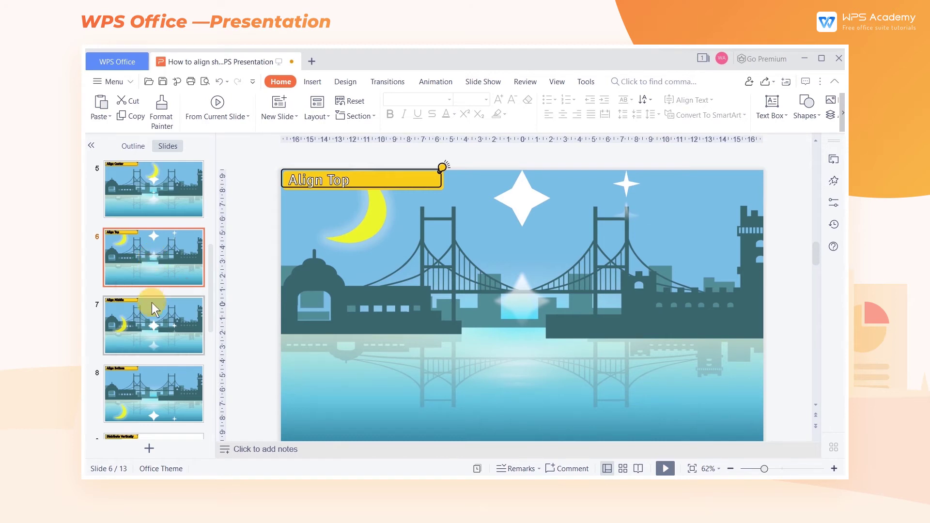
left_click(156, 382)
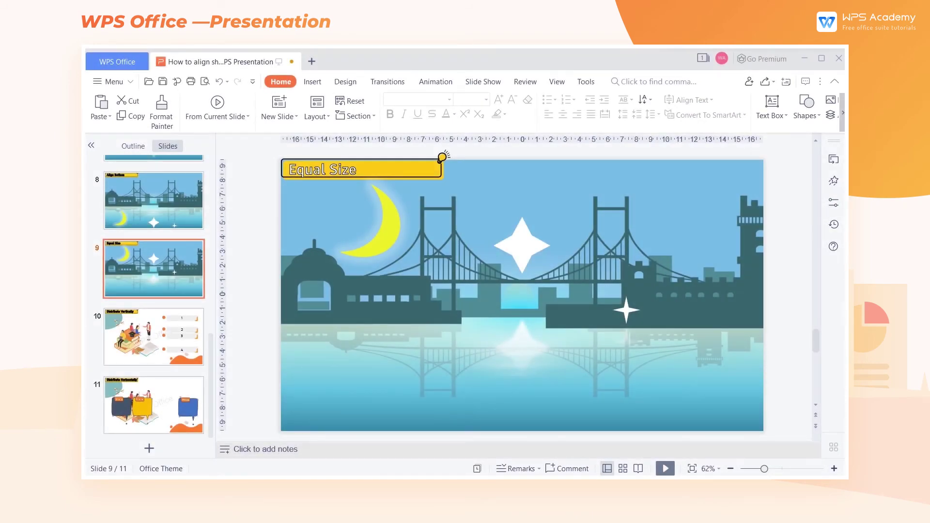
Slightly enlarge the big and small stars, then select both stars together
left_click(518, 259)
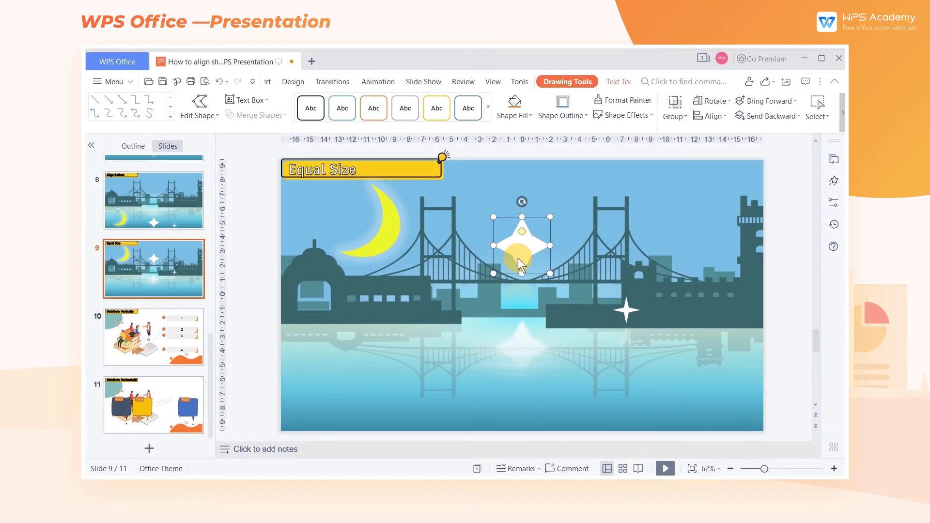
left_click_drag(551, 274, 559, 280)
left_click(633, 314)
left_click_drag(641, 323, 645, 328)
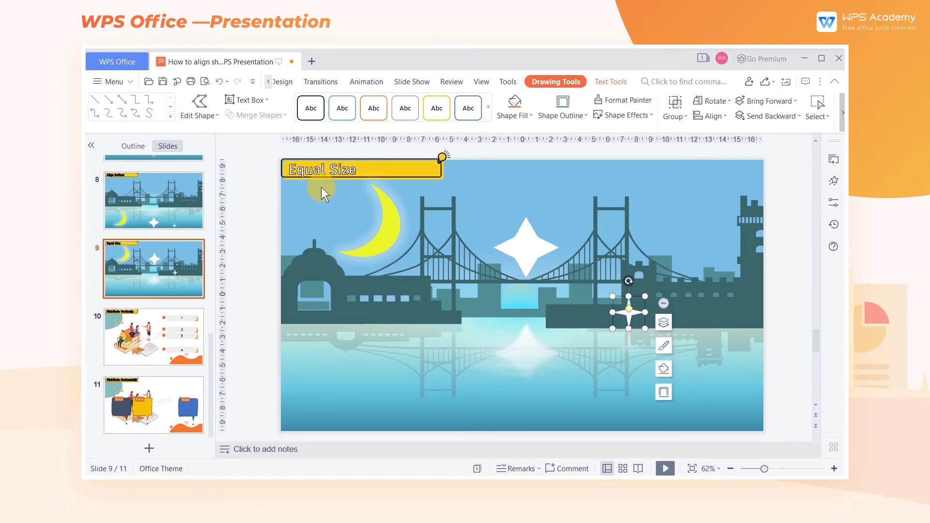
left_click_drag(321, 185, 660, 353)
left_click(720, 119)
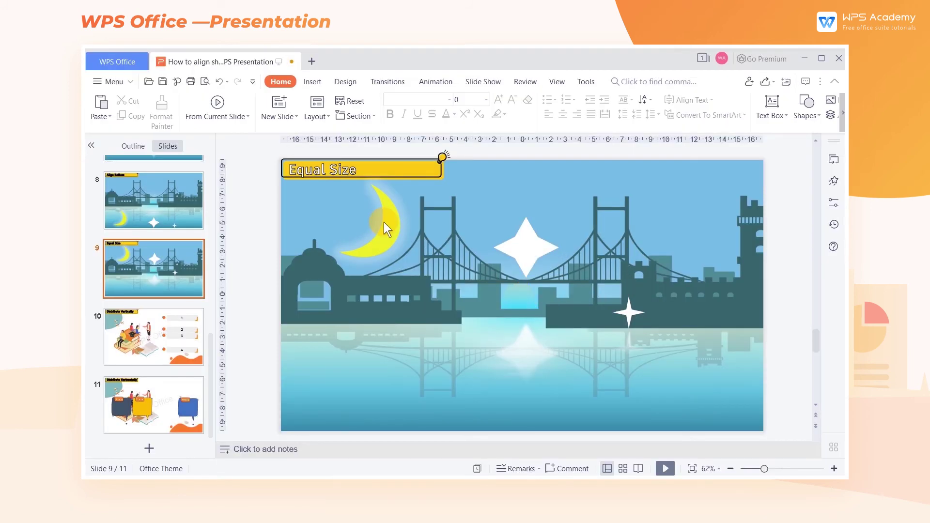
Select the moon, small star and big star, and apply Equal Size
left_click(385, 221)
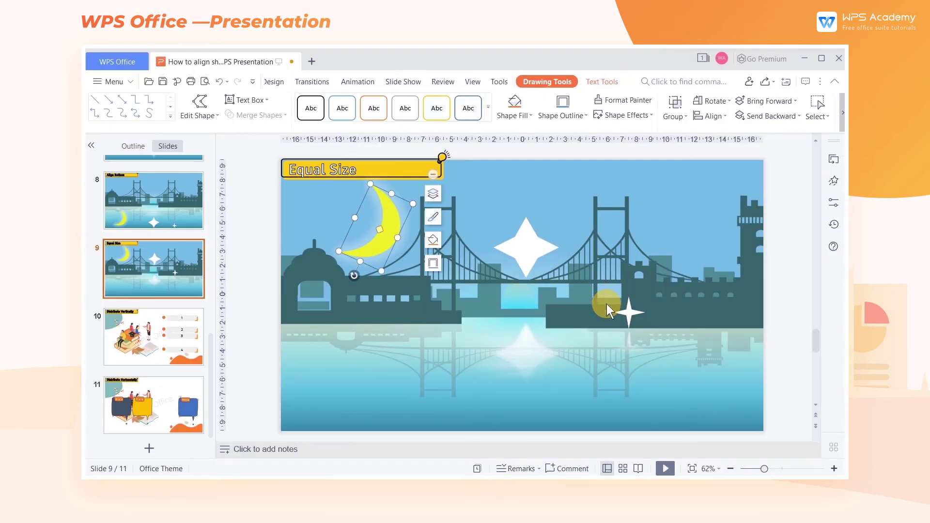
left_click(613, 308, "shift")
left_click(526, 252, "shift")
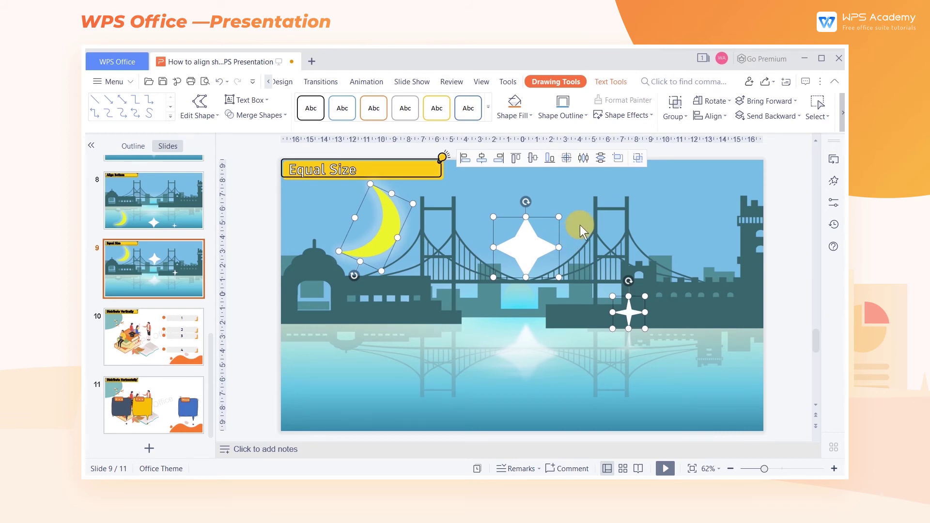
left_click(711, 116)
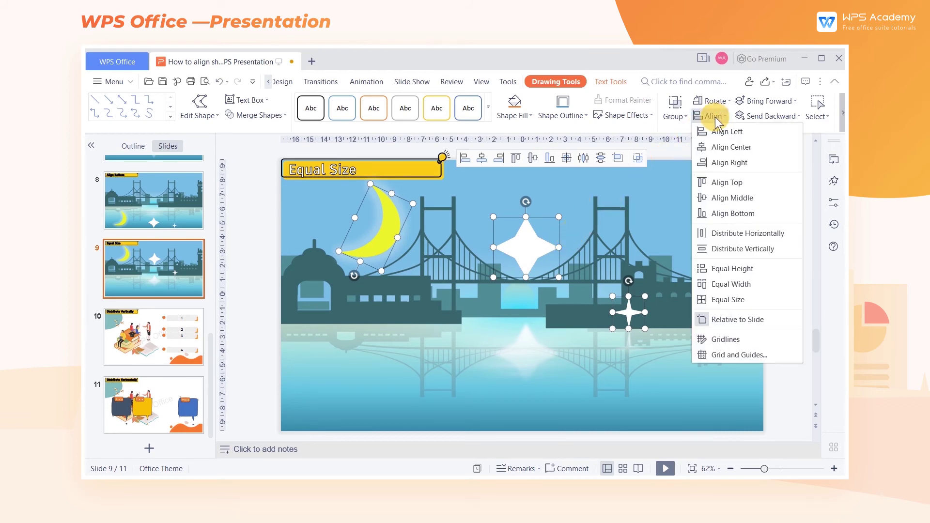
left_click(729, 301)
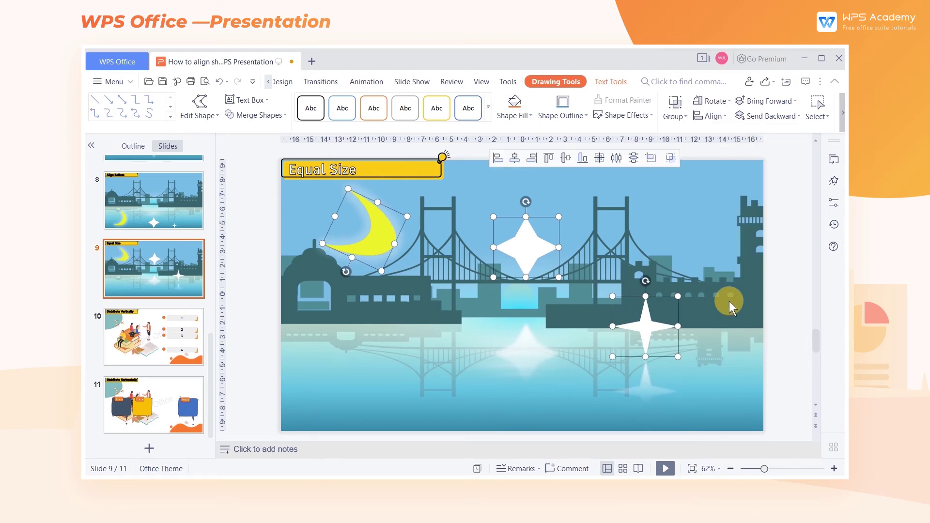
On slide 10, nudge numbered box 2 upward and box 3 downward
left_click(164, 342)
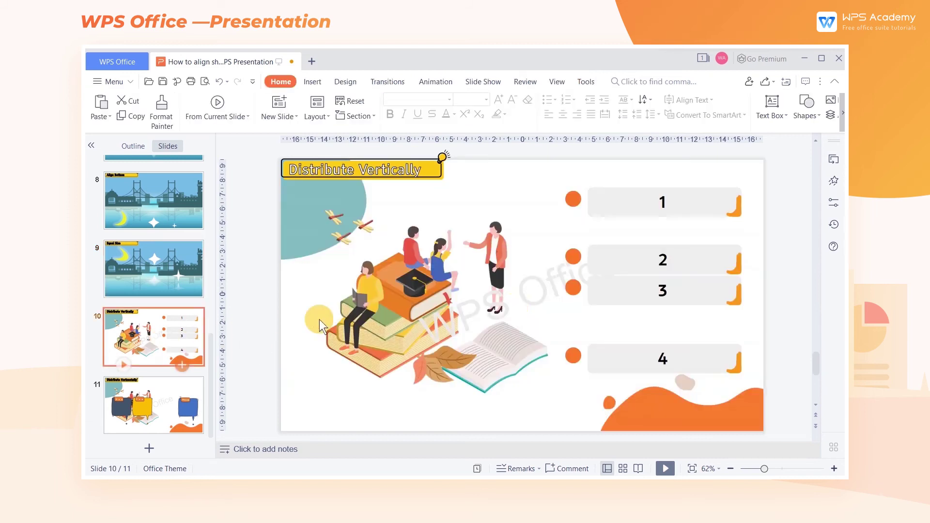
left_click(640, 262)
left_click_drag(630, 242, 630, 235)
left_click(627, 287)
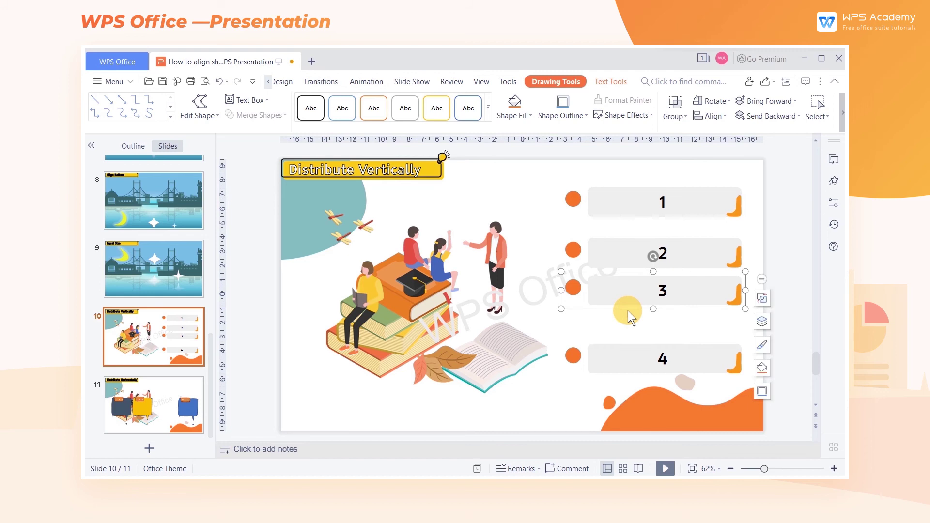
left_click_drag(628, 310, 629, 316)
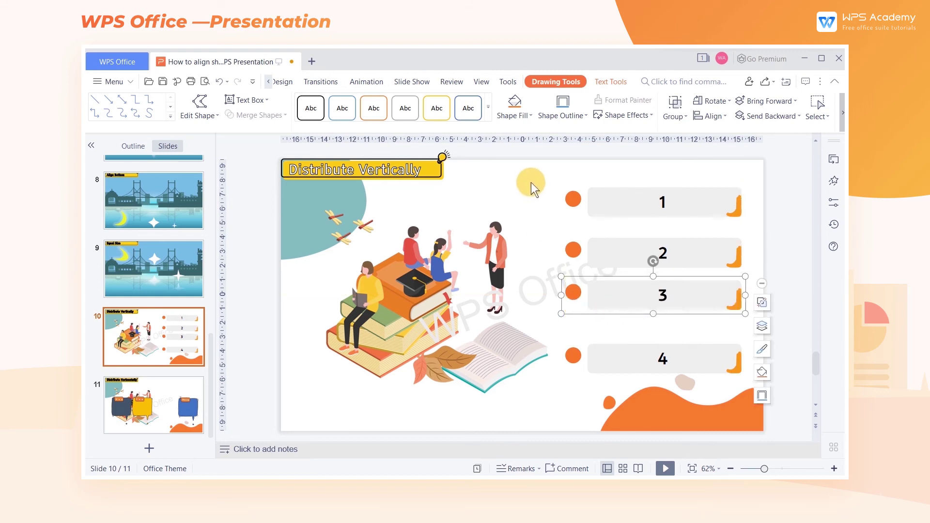
Select all four numbered boxes and apply Distribute Vertically
left_click_drag(532, 183, 772, 406)
left_click(723, 118)
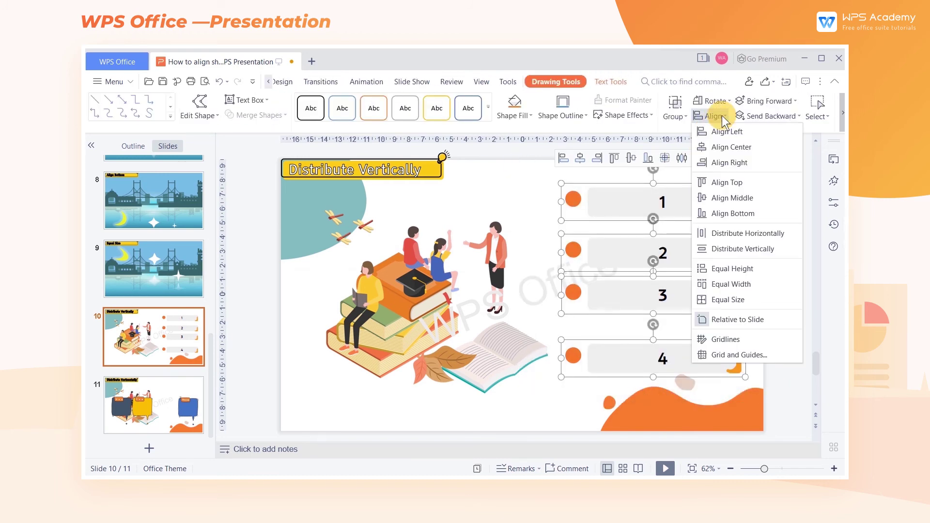
left_click(749, 247)
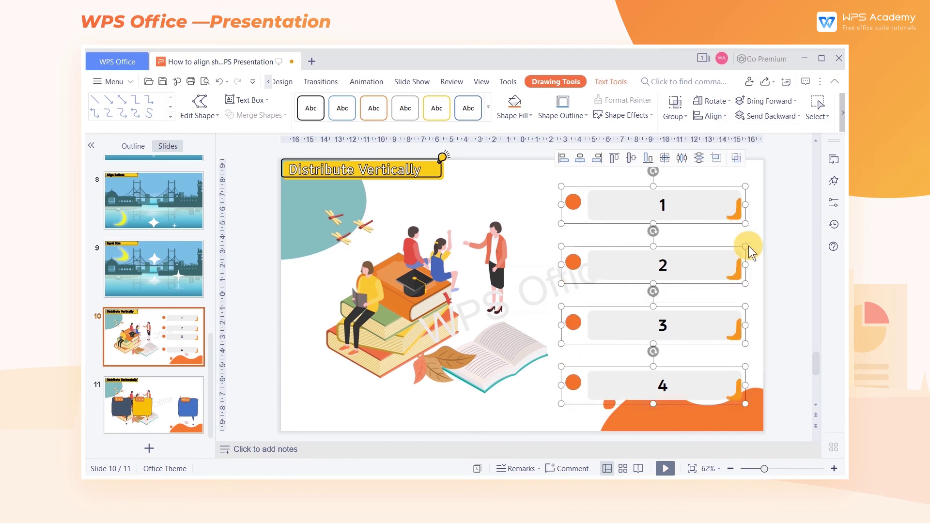
left_click(537, 304)
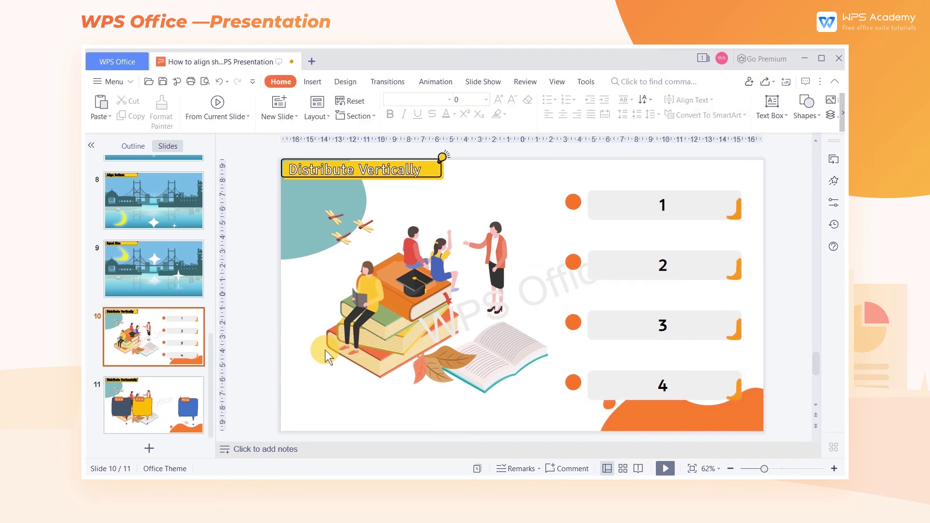
On slide 11, select the One, Two and Three bubbles and apply Distribute Horizontally
left_click(193, 401)
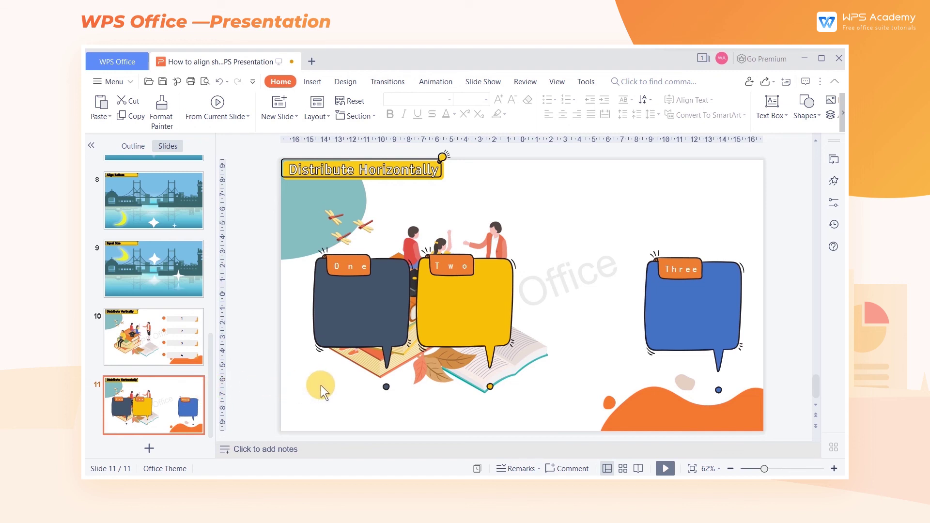
left_click_drag(295, 260, 765, 414)
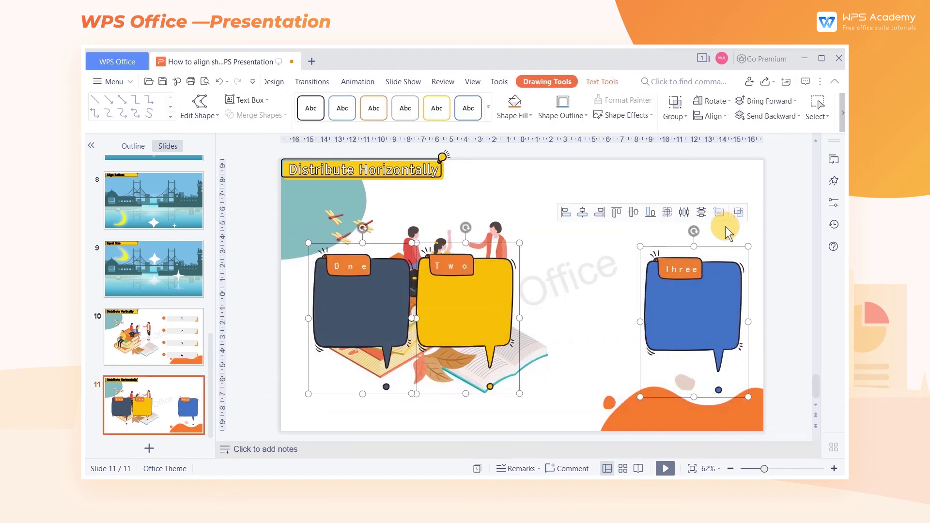
left_click(715, 117)
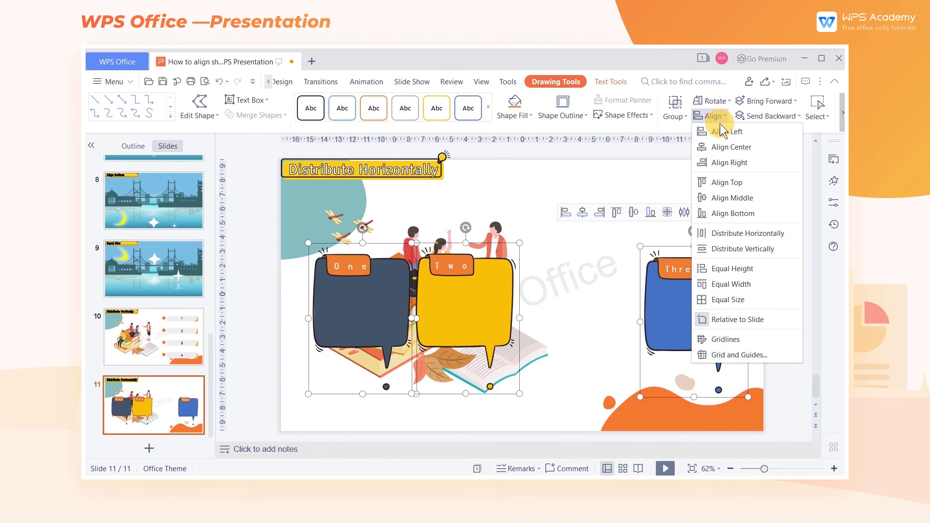
left_click(764, 236)
left_click(596, 240)
left_click(679, 260)
left_click(724, 116)
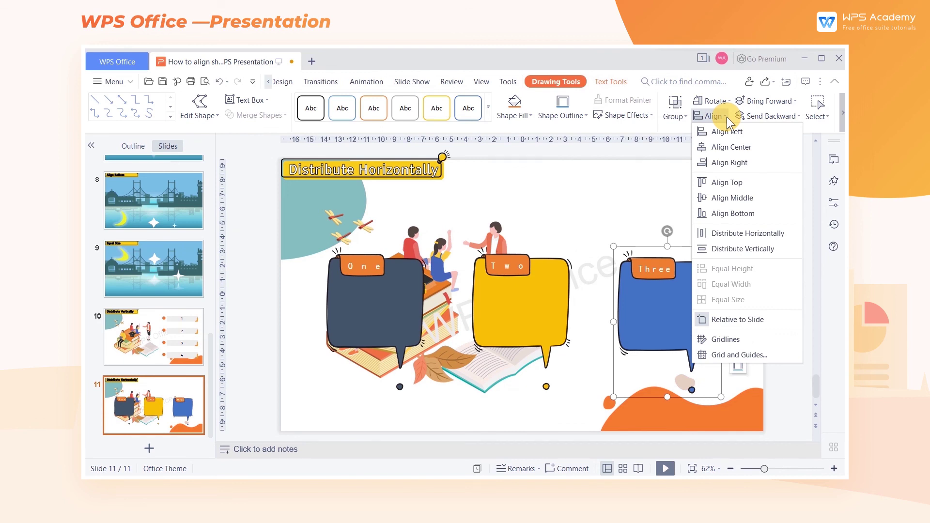